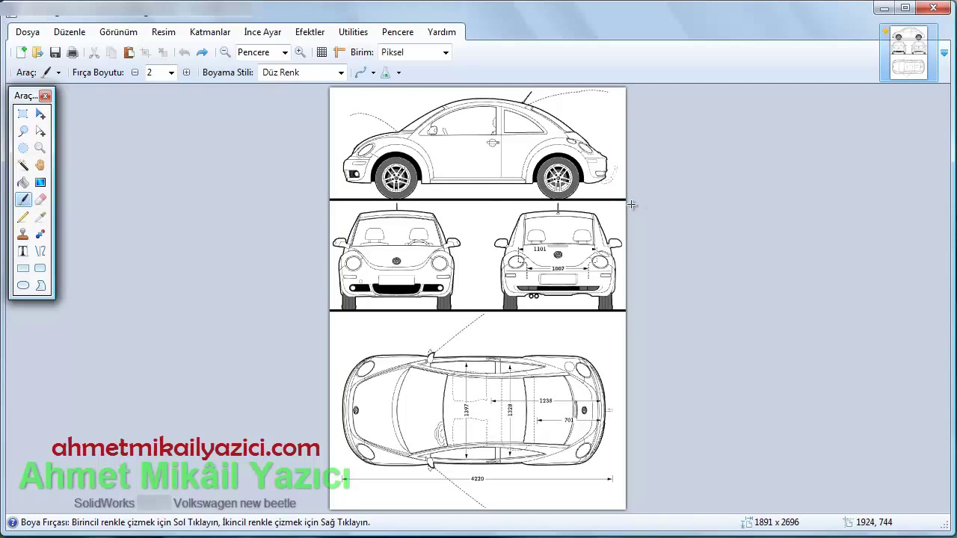
# Step: Draw a rectangular selection around the car's side view at the top of the sheet
pyautogui.keyDown('ctrl'); pyautogui.scroll(3, 631, 204); pyautogui.keyUp('ctrl')
pyautogui.scroll(3, 631, 204)
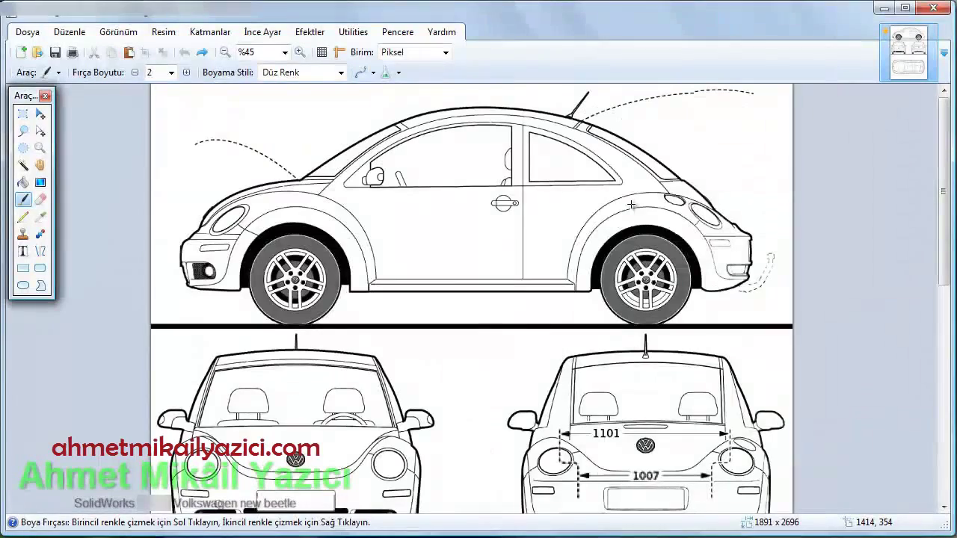
pyautogui.keyDown('ctrl'); pyautogui.scroll(-2, 636, 200); pyautogui.keyUp('ctrl')
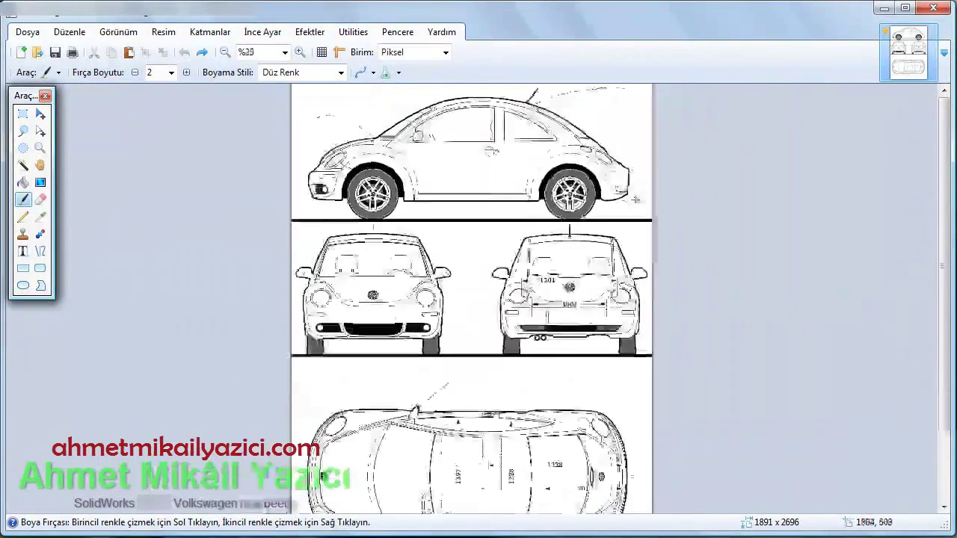
pyautogui.keyDown('ctrl'); pyautogui.scroll(-1, 635, 200); pyautogui.keyUp('ctrl')
pyautogui.keyDown('ctrl'); pyautogui.scroll(-1, 636, 200); pyautogui.keyUp('ctrl')
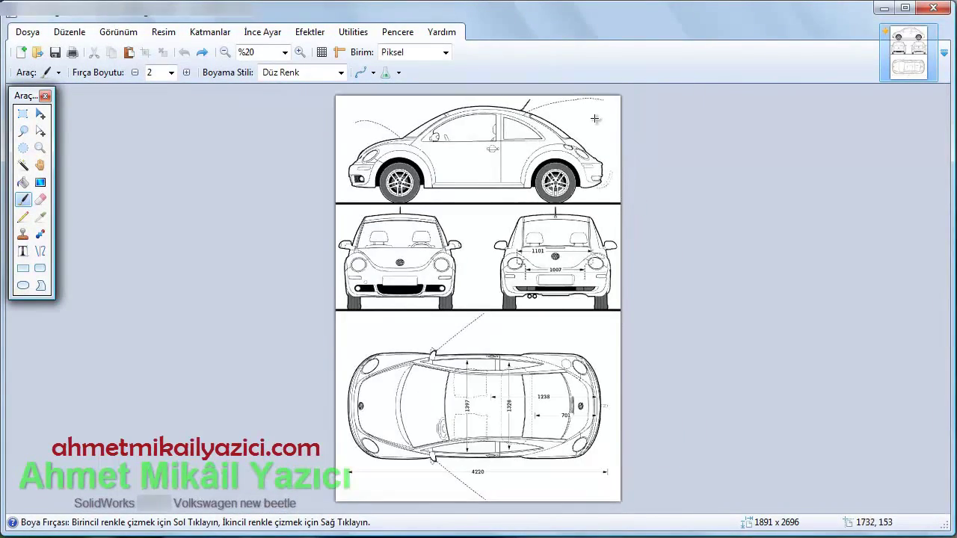
pyautogui.keyDown('ctrl'); pyautogui.scroll(2, 605, 124); pyautogui.keyUp('ctrl')
pyautogui.keyDown('ctrl'); pyautogui.scroll(1, 598, 172); pyautogui.keyUp('ctrl')
pyautogui.keyDown('ctrl'); pyautogui.scroll(1, 594, 182); pyautogui.keyUp('ctrl')
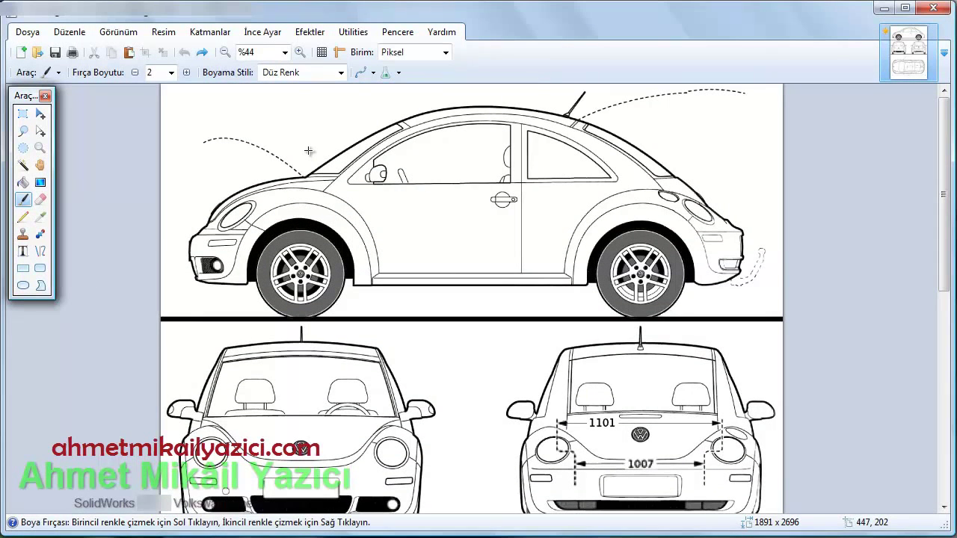
pyautogui.keyDown('ctrl'); pyautogui.scroll(1, 308, 151); pyautogui.keyUp('ctrl')
pyautogui.scroll(1, 308, 151)
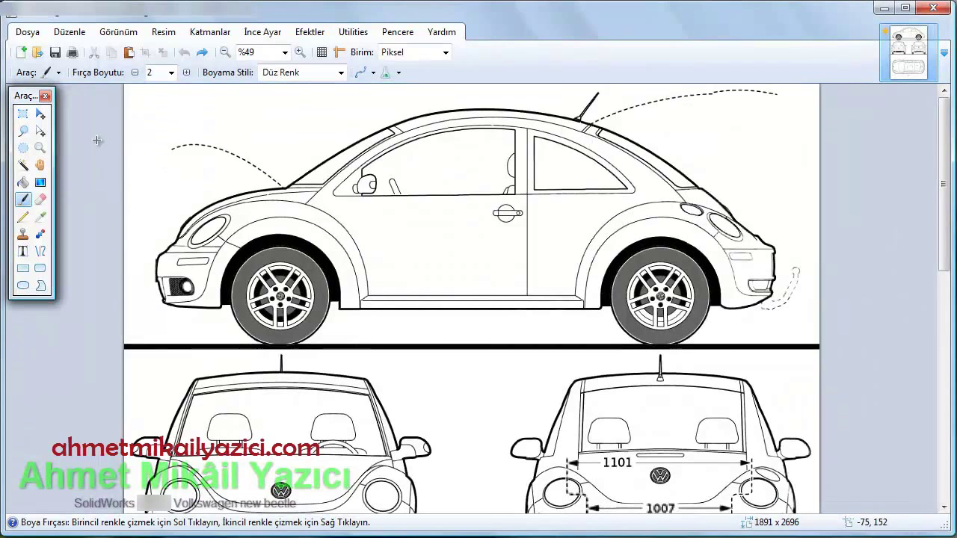
pyautogui.click(22, 113)
pyautogui.moveTo(141, 89)
pyautogui.mouseDown()
pyautogui.moveTo(808, 359)
pyautogui.moveTo(814, 349)
pyautogui.mouseUp()
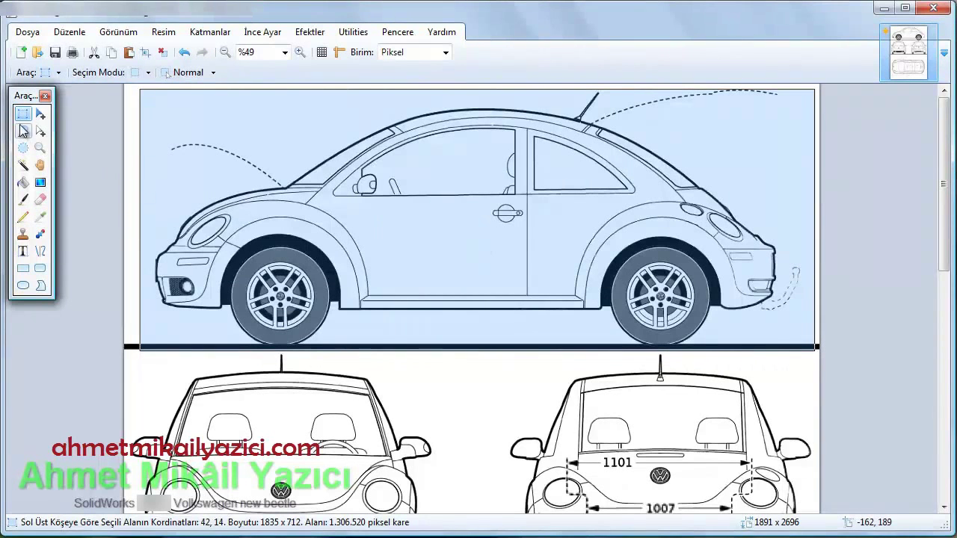
# Step: Trim the selection's left, bottom and right edges to 1795 x 700 pixels at 56, 14
pyautogui.click(41, 133)
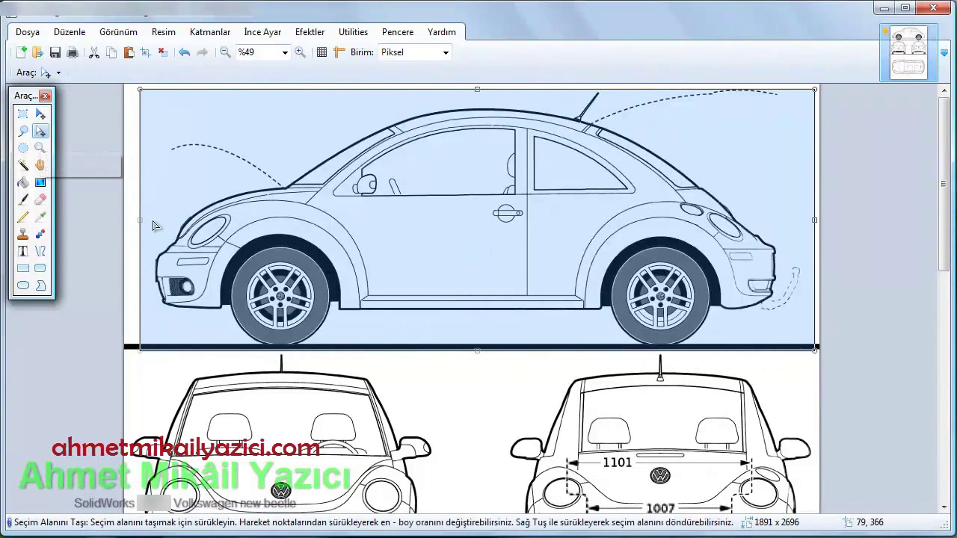
pyautogui.moveTo(141, 220); pyautogui.dragTo(147, 222)
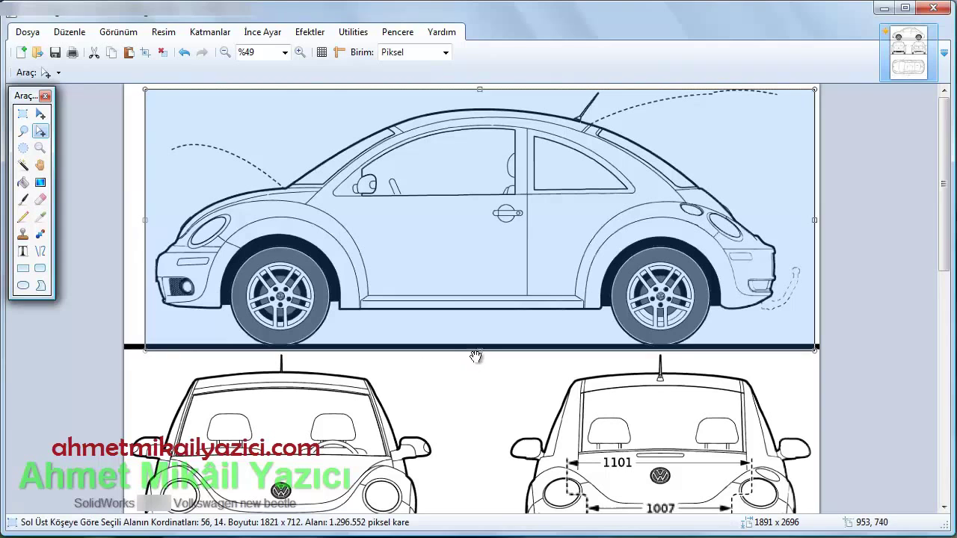
pyautogui.moveTo(476, 357); pyautogui.dragTo(481, 350)
pyautogui.moveTo(816, 218); pyautogui.dragTo(806, 222)
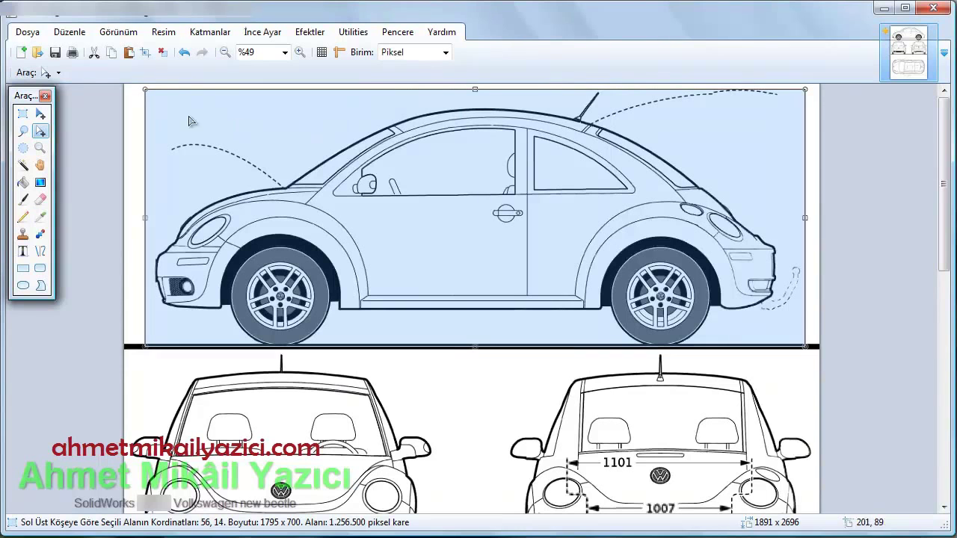
pyautogui.click(41, 113)
# Step: Cut the side view and paste it into a new 1795 x 700 image
pyautogui.hotkey('ctrl', 'x')
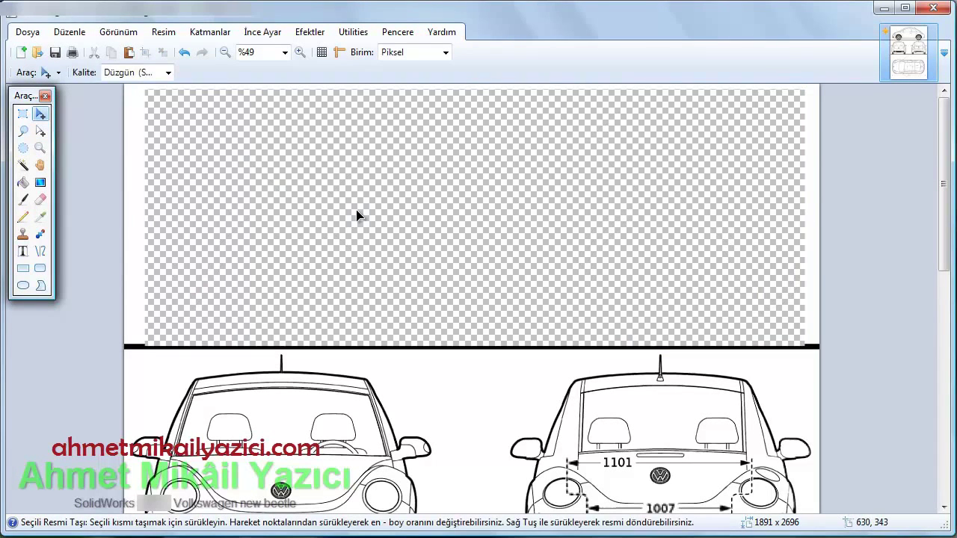
pyautogui.click(21, 53)
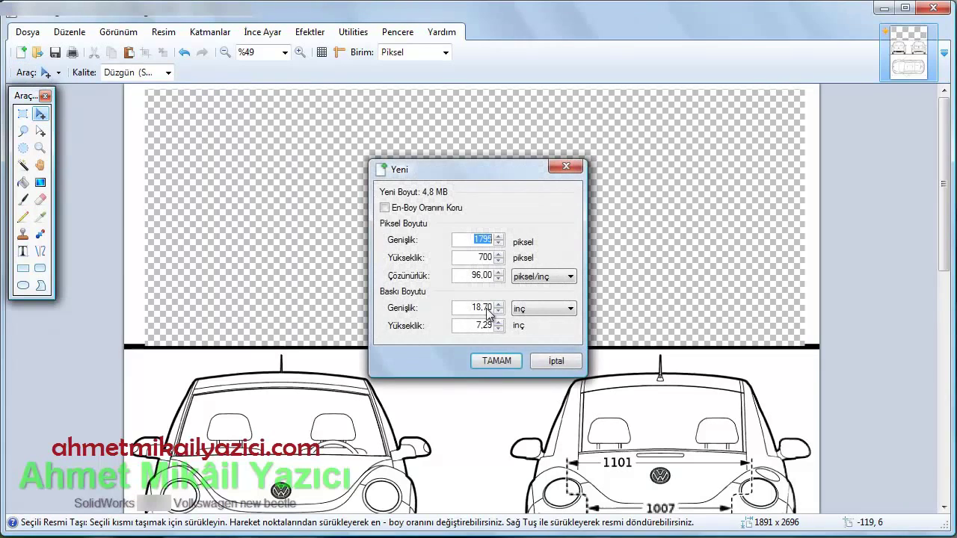
pyautogui.click(496, 358)
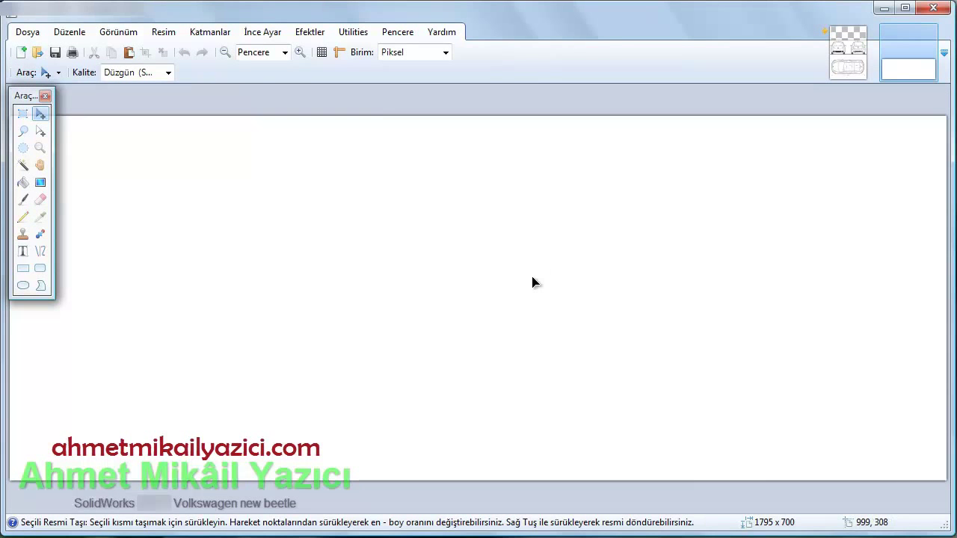
pyautogui.hotkey('ctrl', 'v')
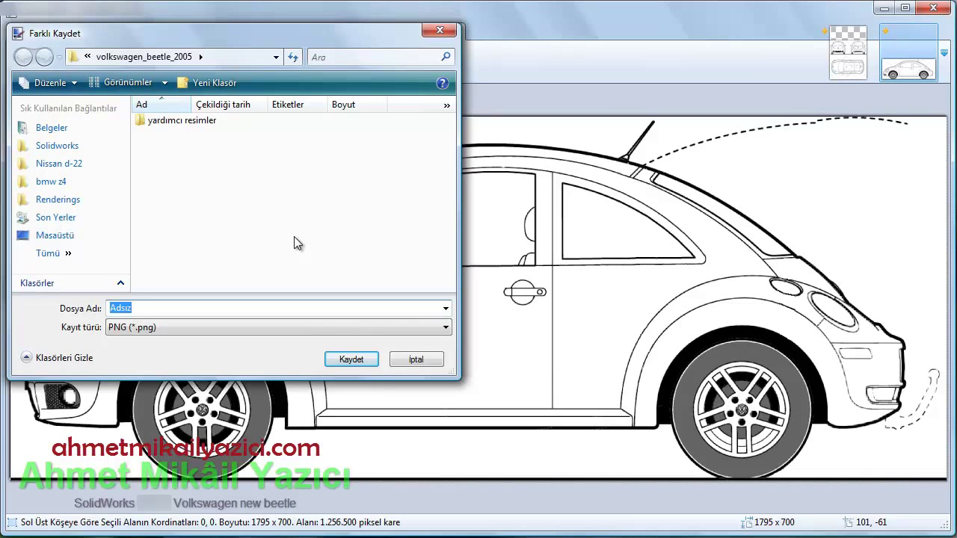
# Step: Save the side-view image as a PNG (yan.png) and return to the blueprint sheet
pyautogui.write('yeni')
pyautogui.press('Return')
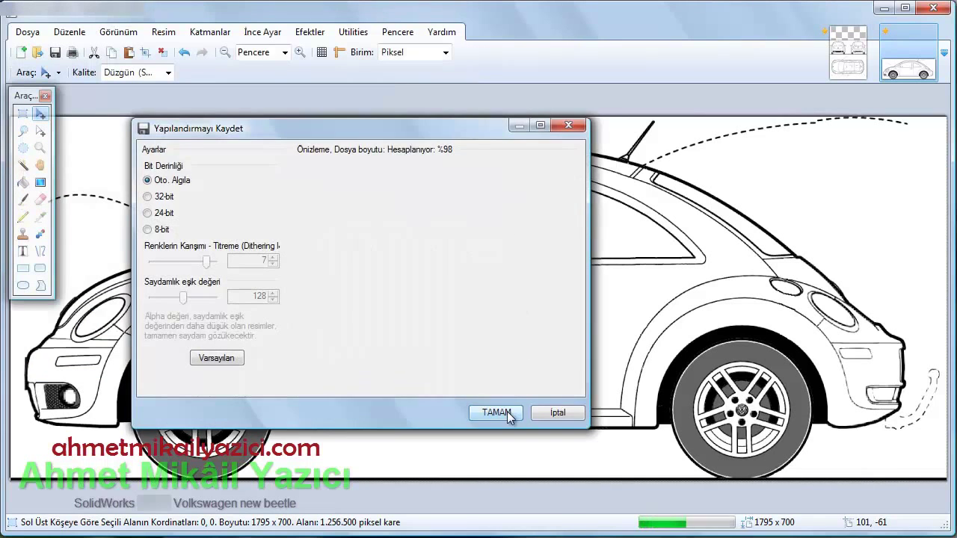
pyautogui.click(508, 410)
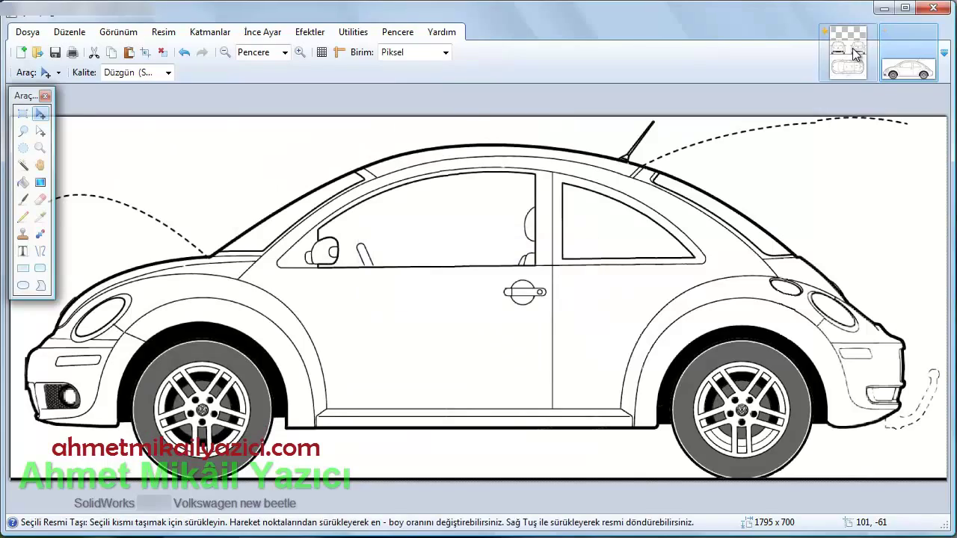
pyautogui.click(856, 54)
pyautogui.scroll(-3, 509, 224)
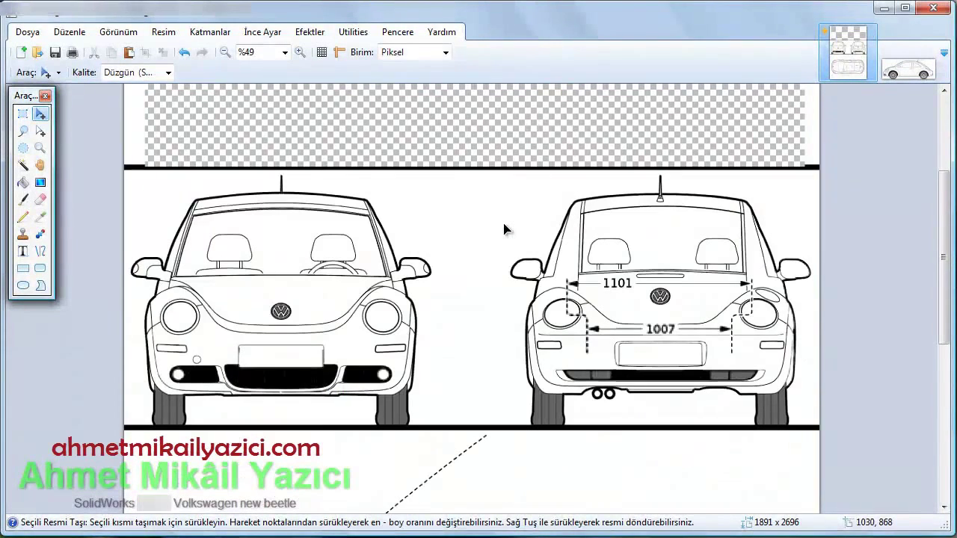
# Step: Select the car's front view and widen the selection's left and right edges
pyautogui.click(22, 113)
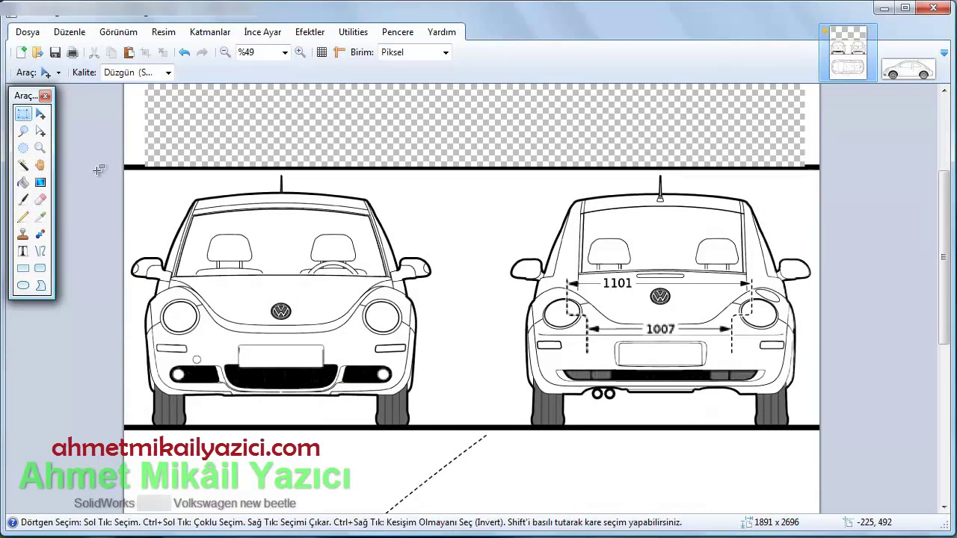
pyautogui.moveTo(135, 175); pyautogui.dragTo(430, 428)
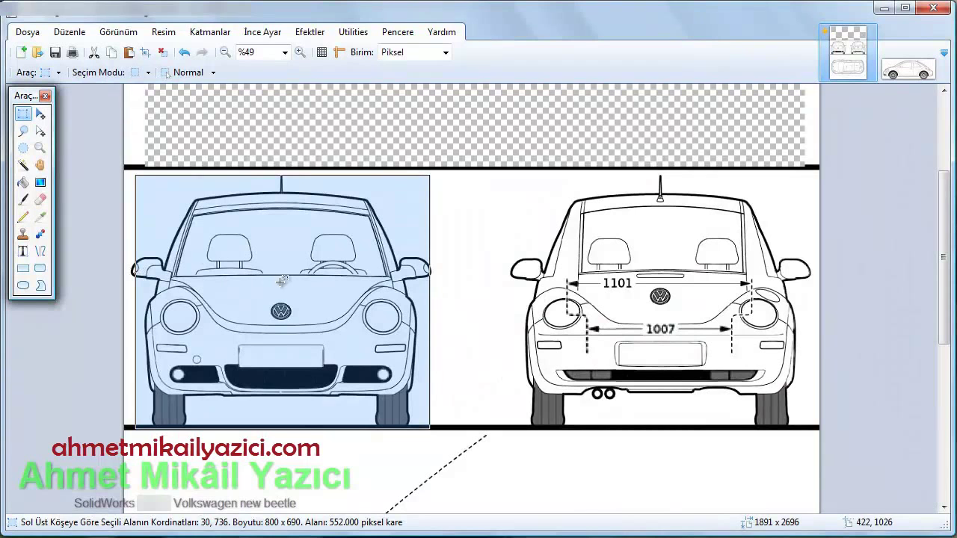
pyautogui.click(41, 131)
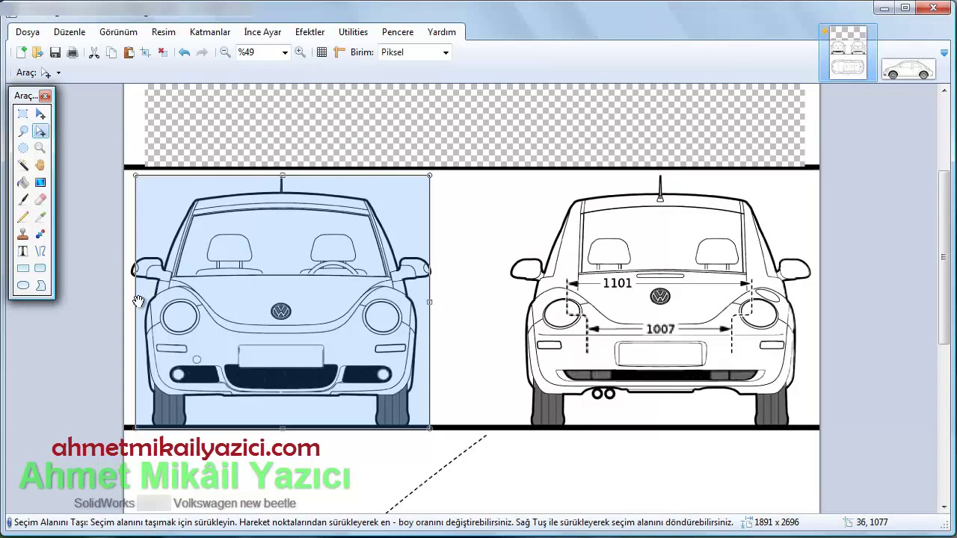
pyautogui.moveTo(138, 301); pyautogui.dragTo(133, 301)
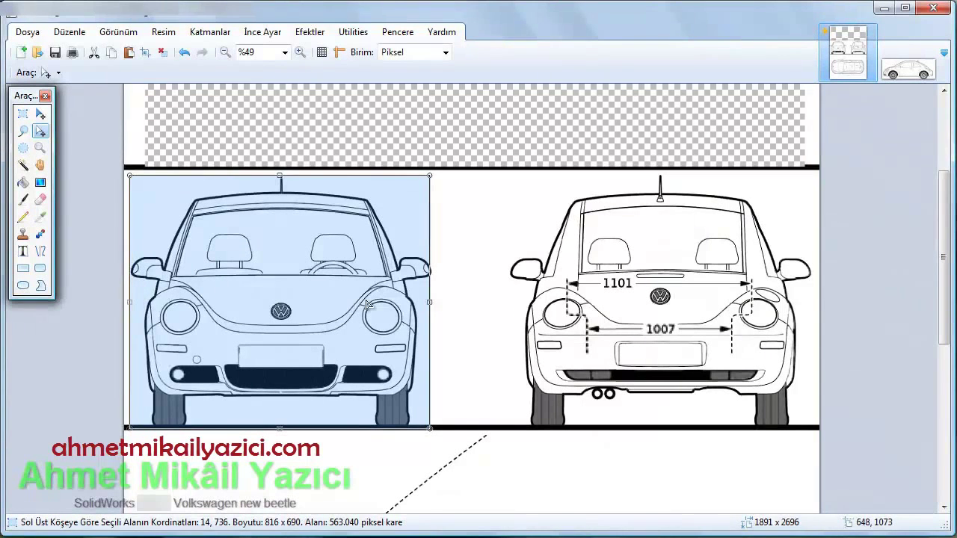
pyautogui.moveTo(430, 305); pyautogui.dragTo(436, 306)
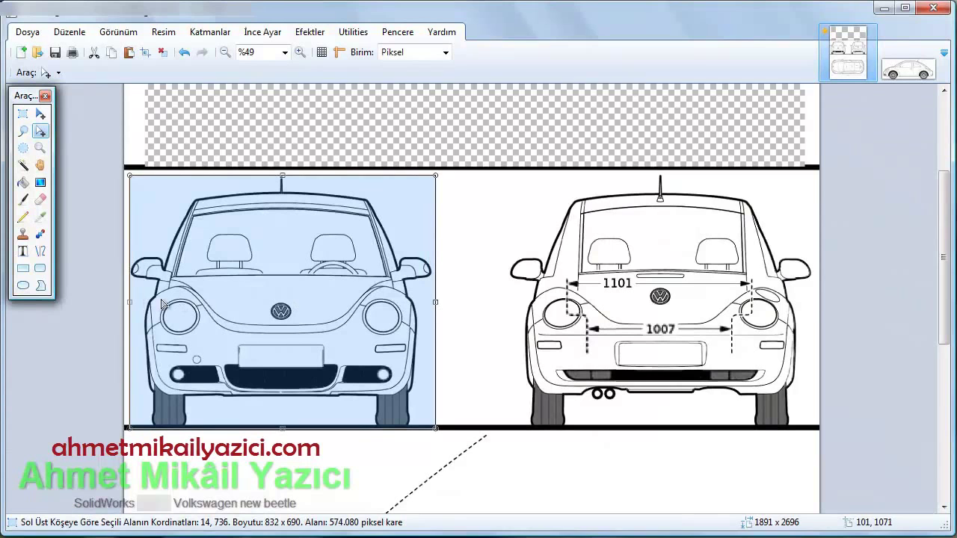
pyautogui.moveTo(132, 299); pyautogui.dragTo(126, 302)
# Step: Raise the top edge and widen the front-view selection to 920 x 700 pixels
pyautogui.moveTo(281, 179); pyautogui.dragTo(281, 175)
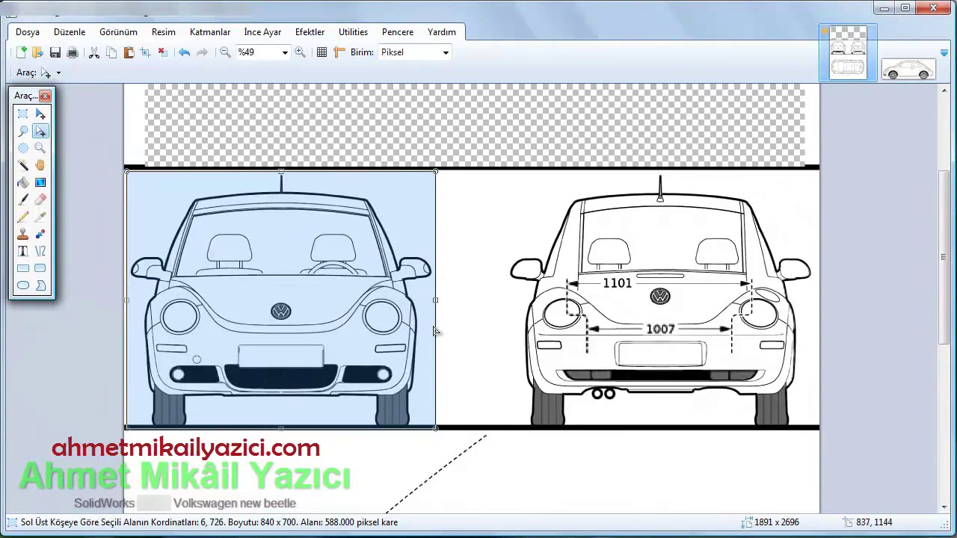
pyautogui.moveTo(435, 302); pyautogui.dragTo(441, 301)
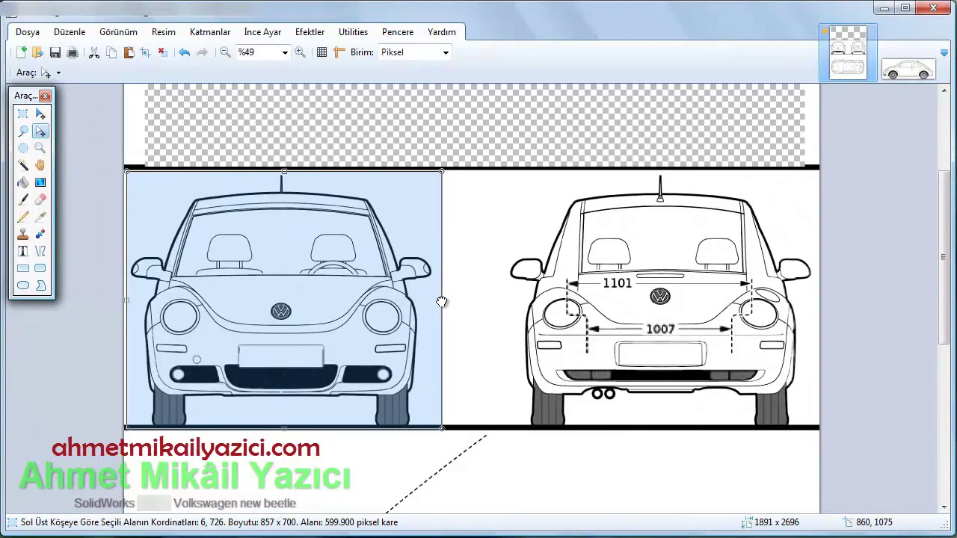
pyautogui.click(42, 115)
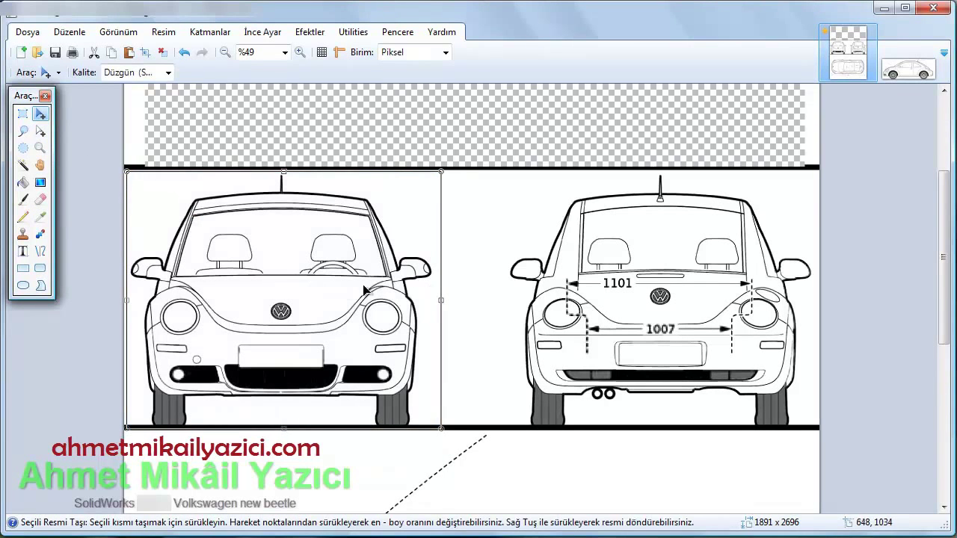
pyautogui.click(41, 131)
pyautogui.moveTo(442, 302); pyautogui.dragTo(465, 301)
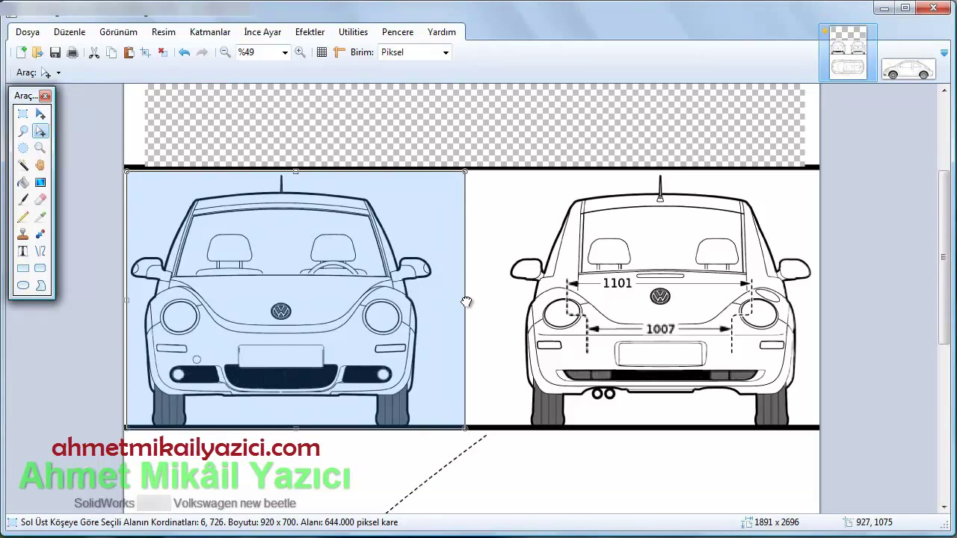
# Step: Cut the front view and paste it into a new 920 x 700 image
pyautogui.click(40, 113)
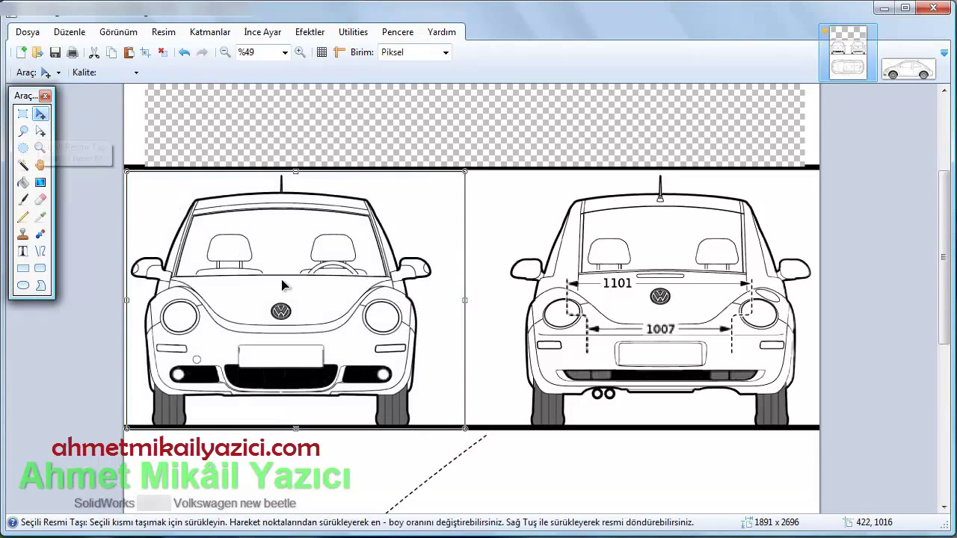
pyautogui.hotkey('ctrl', 'x')
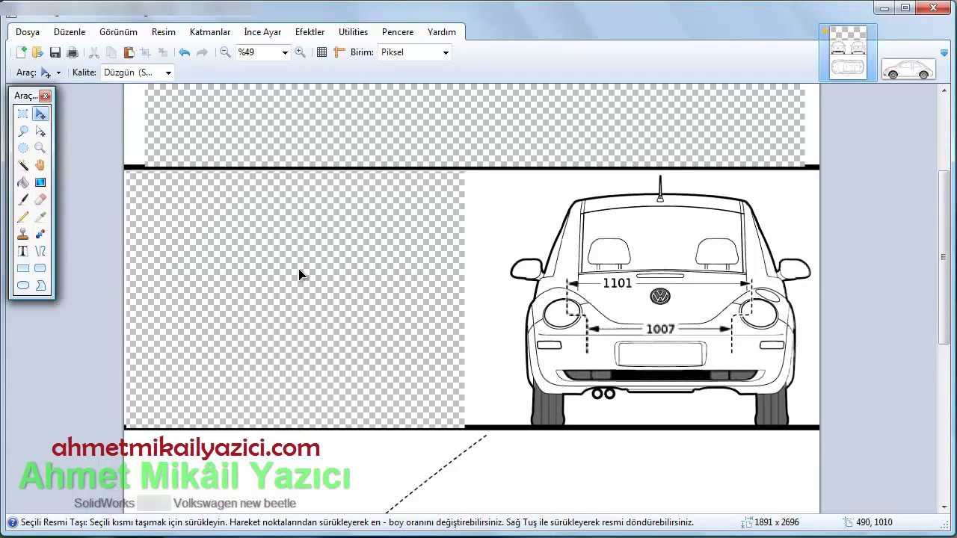
pyautogui.click(20, 52)
pyautogui.click(497, 356)
pyautogui.hotkey('ctrl', 'a')
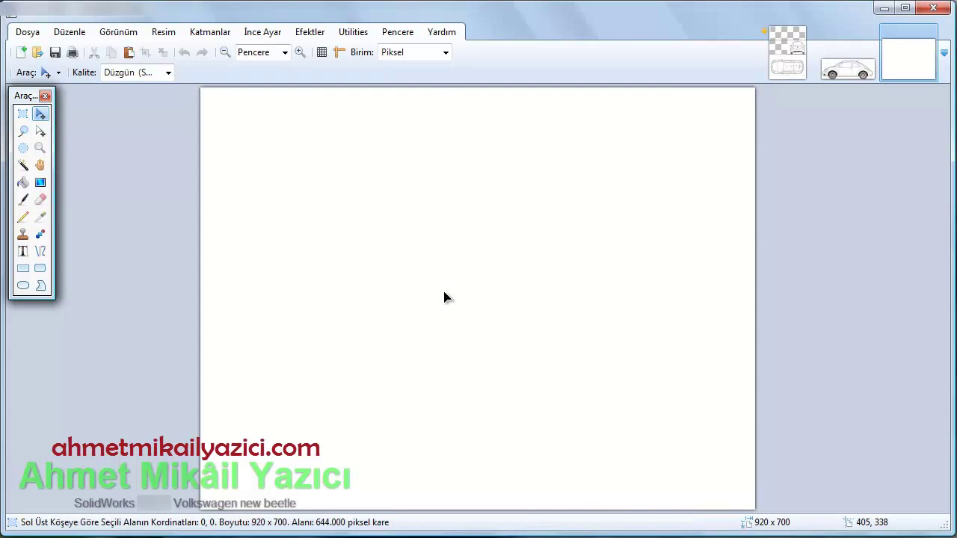
pyautogui.hotkey('ctrl', 'v')
# Step: Save the front-view image as the PNG 'ön' and return to the blueprint sheet
pyautogui.click(54, 52)
pyautogui.write('ön')
pyautogui.click(351, 359)
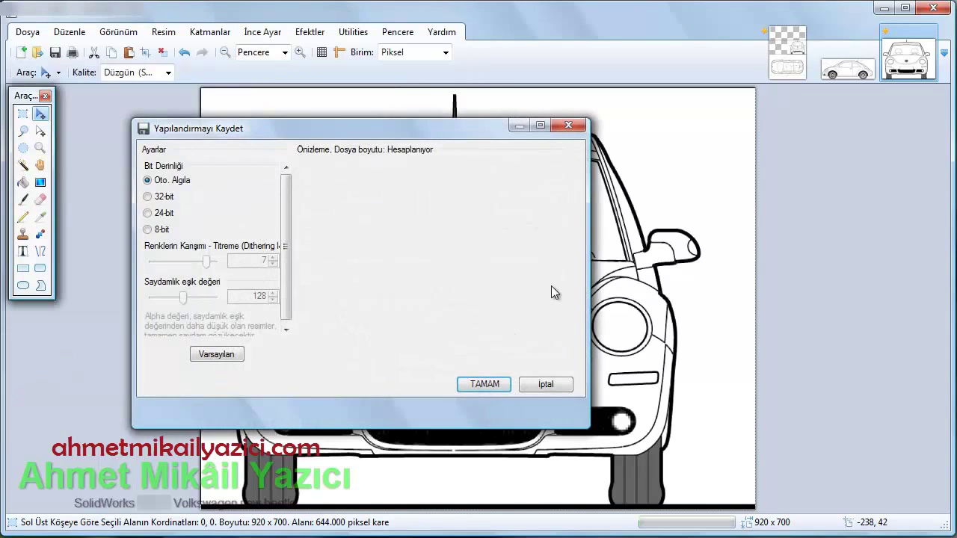
pyautogui.press('Return')
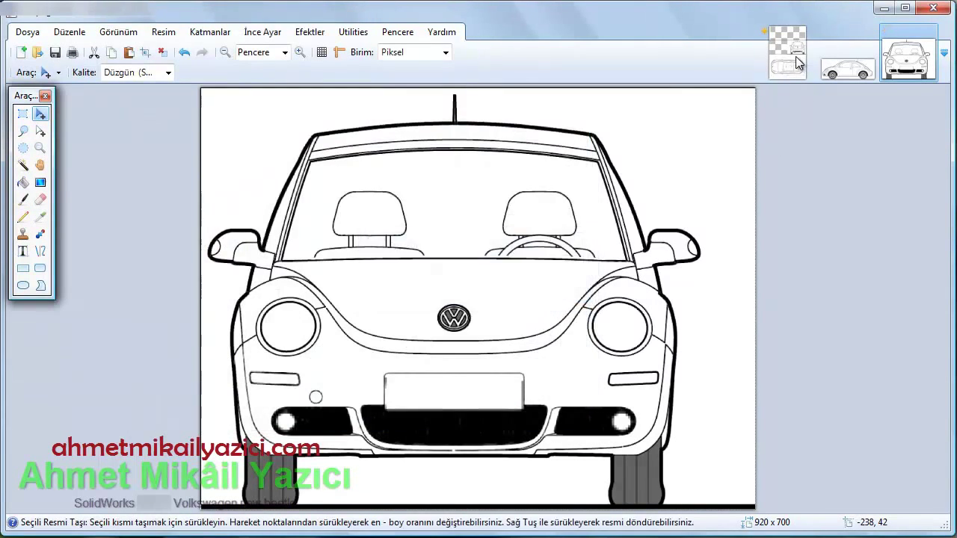
pyautogui.click(789, 53)
# Step: Select the car's rear view, raising the top edge and trimming the left side
pyautogui.scroll(-3, 406, 341)
pyautogui.scroll(1, 247, 261)
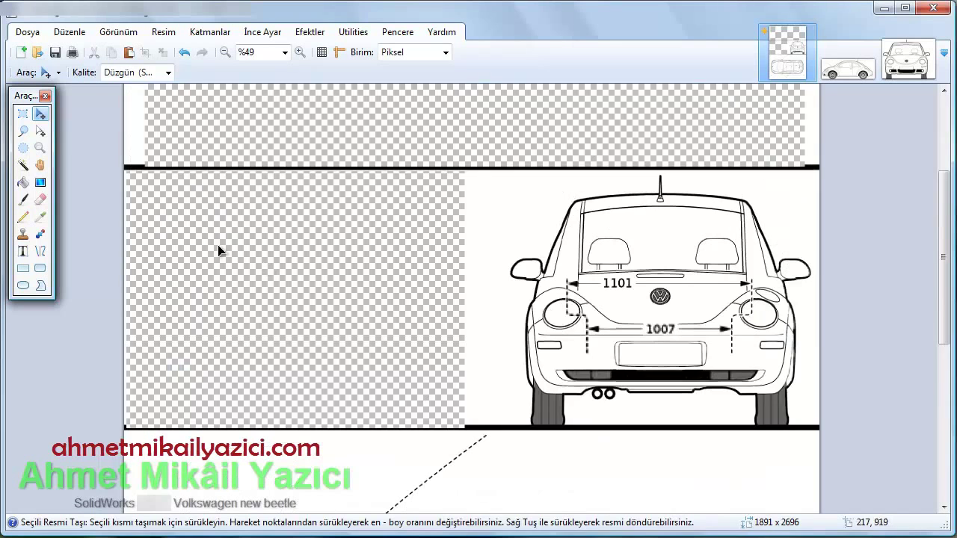
pyautogui.click(22, 114)
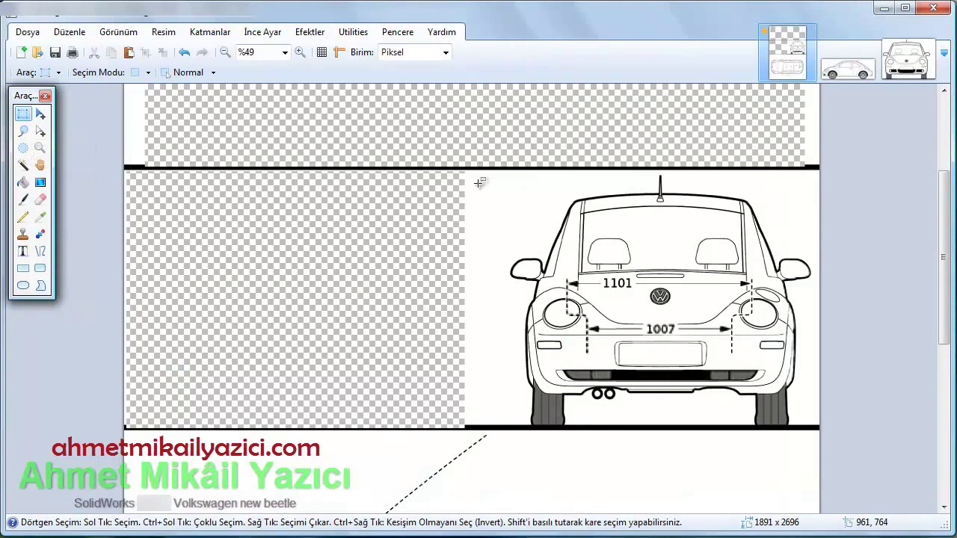
pyautogui.moveTo(474, 175); pyautogui.dragTo(814, 427)
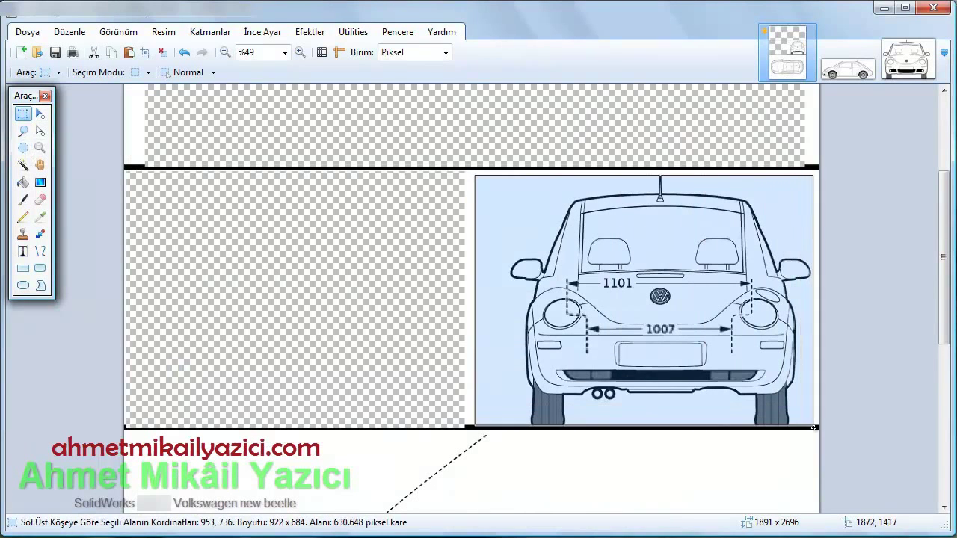
pyautogui.moveTo(814, 428); pyautogui.dragTo(817, 430)
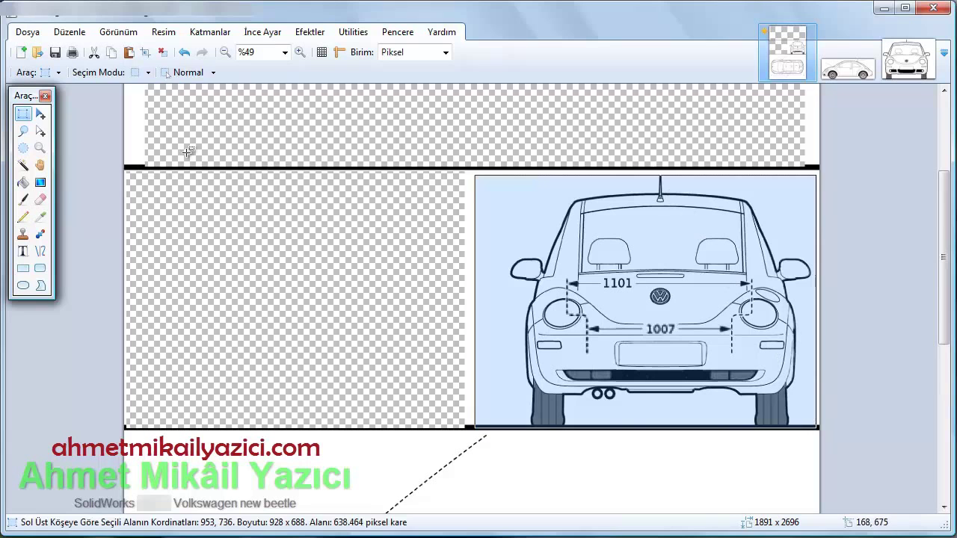
pyautogui.click(40, 131)
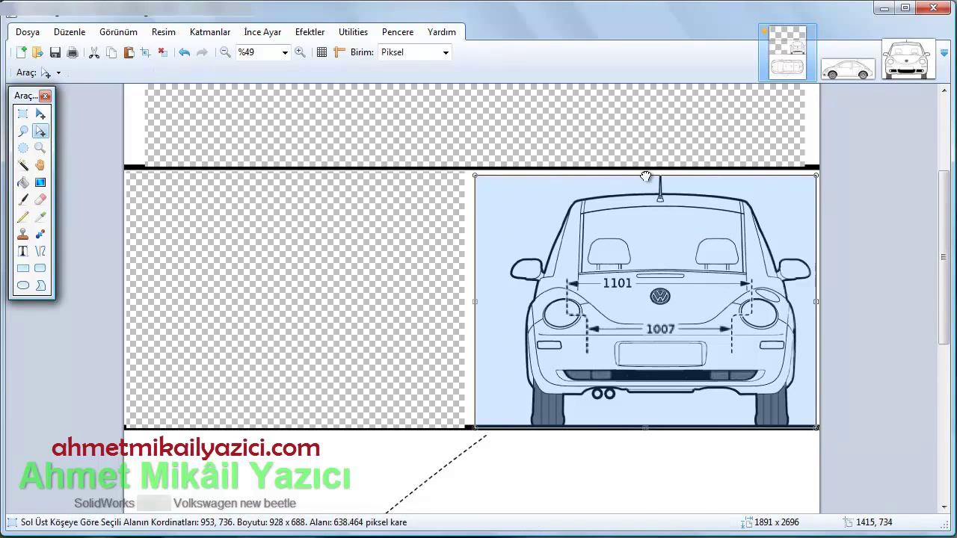
pyautogui.moveTo(645, 176); pyautogui.dragTo(646, 173)
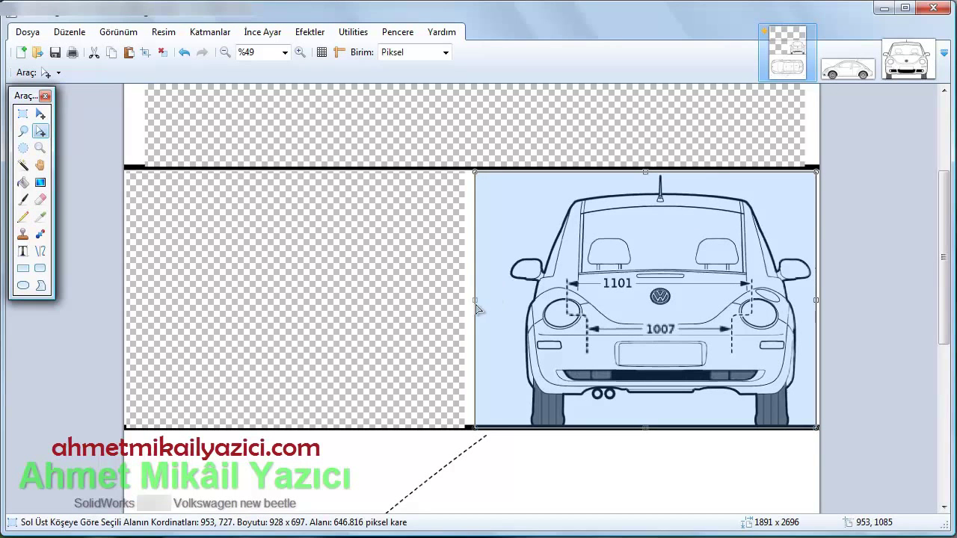
pyautogui.moveTo(476, 300); pyautogui.dragTo(507, 301)
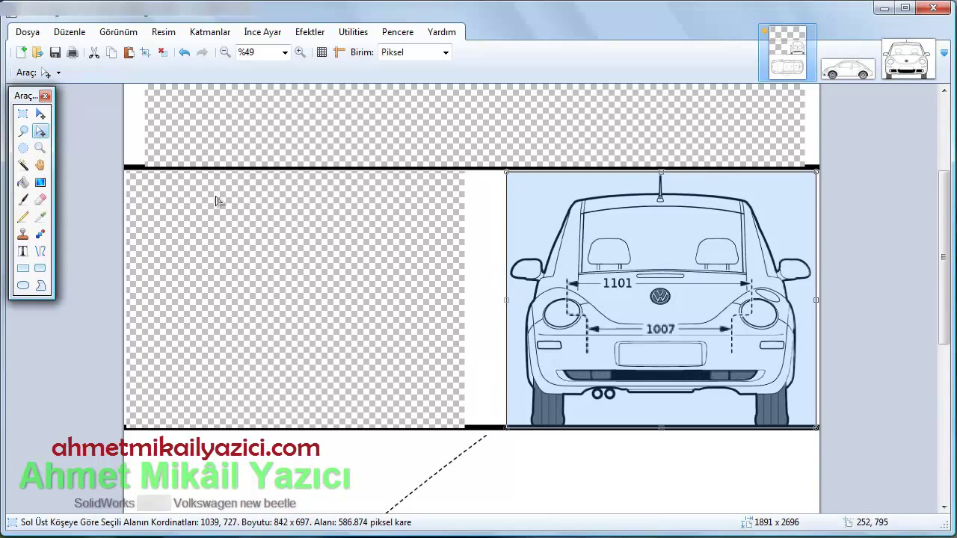
# Step: Remove the rear view from the sheet and paste it into a new 842 x 697 image
pyautogui.click(40, 114)
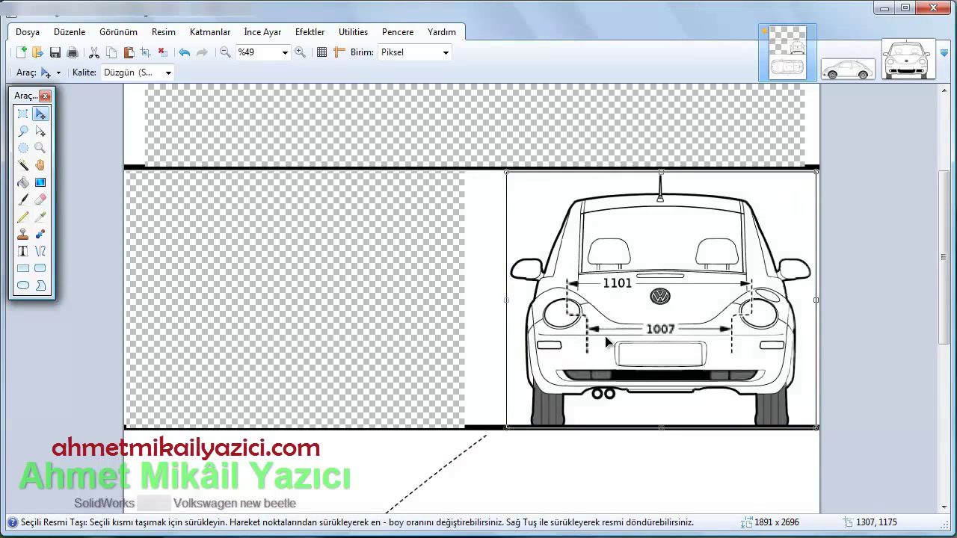
pyautogui.press('Delete')
pyautogui.click(21, 52)
pyautogui.click(480, 362)
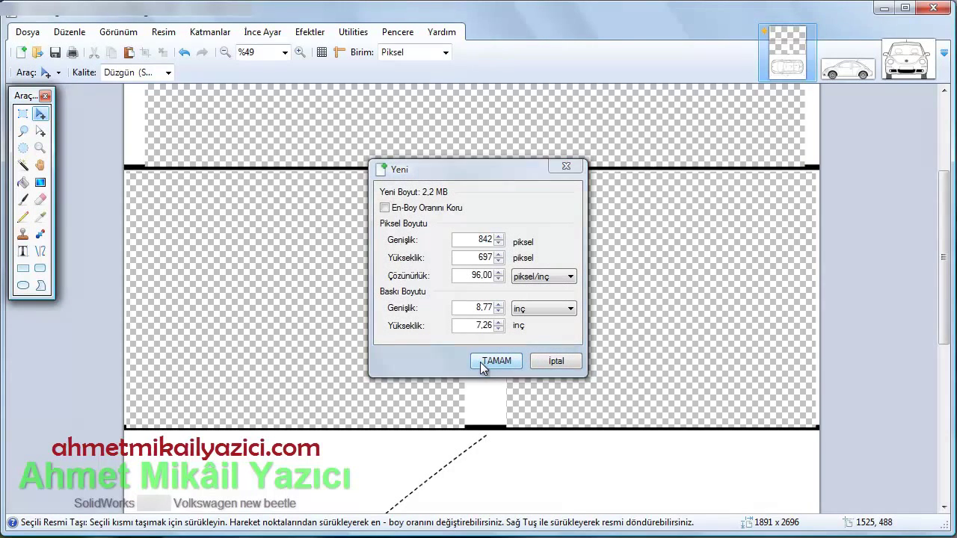
pyautogui.hotkey('ctrl', 'v')
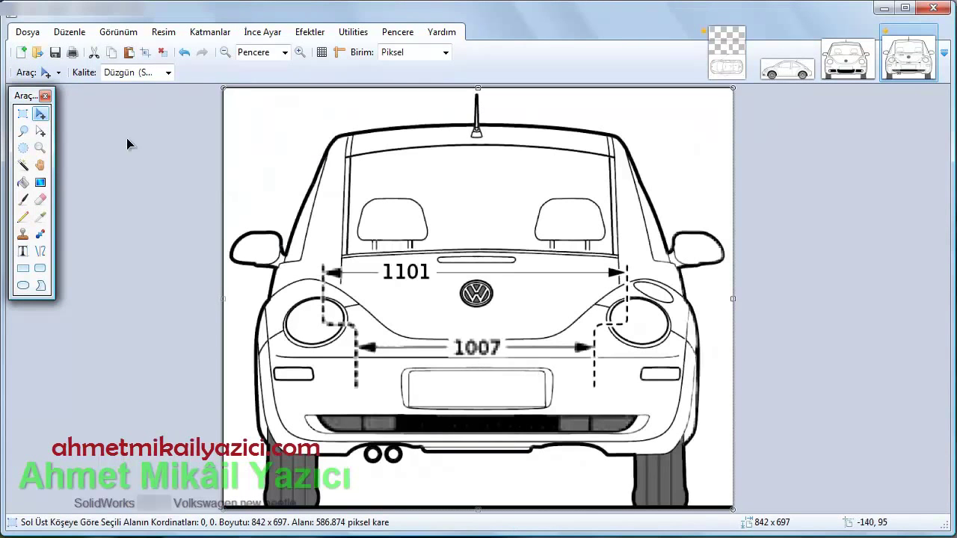
# Step: Save the rear-view image as the PNG 'ar'
pyautogui.hotkey('ctrl', 's')
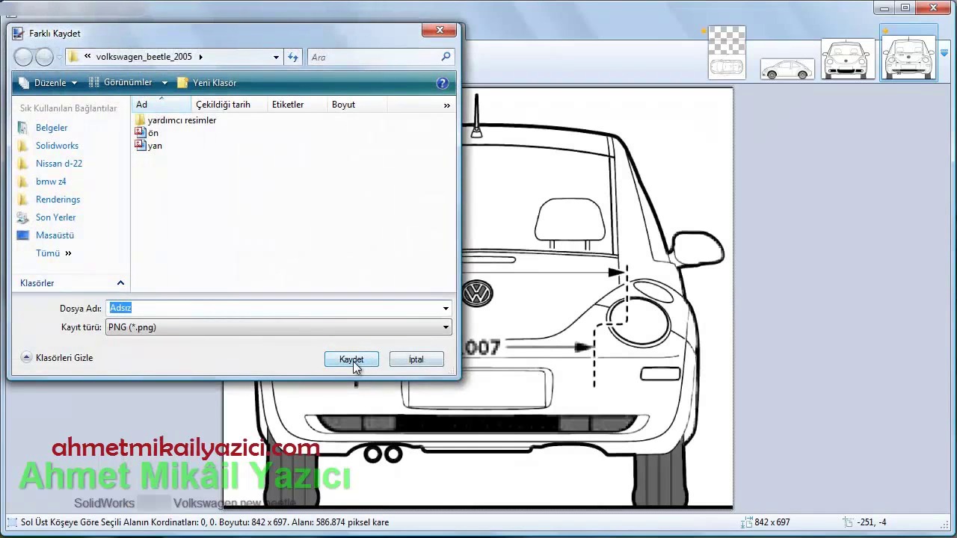
pyautogui.write('arka')
pyautogui.click(352, 359)
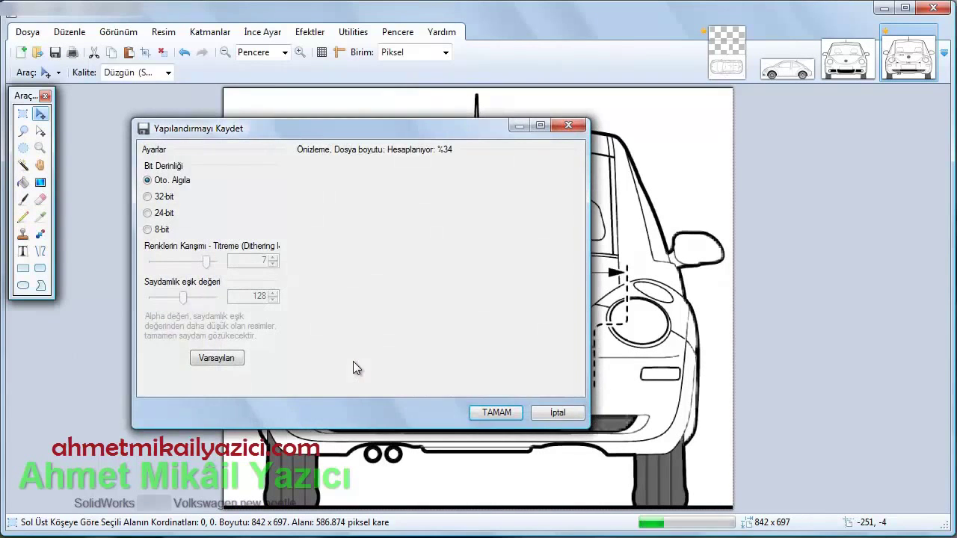
pyautogui.press('Return')
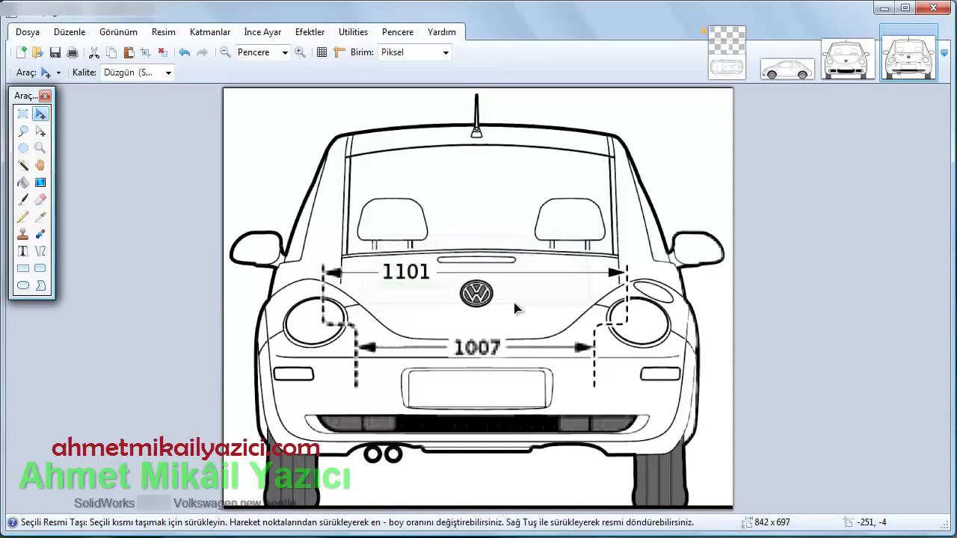
# Step: Select the car's top view on the blueprint sheet and cut it out
pyautogui.click(726, 67)
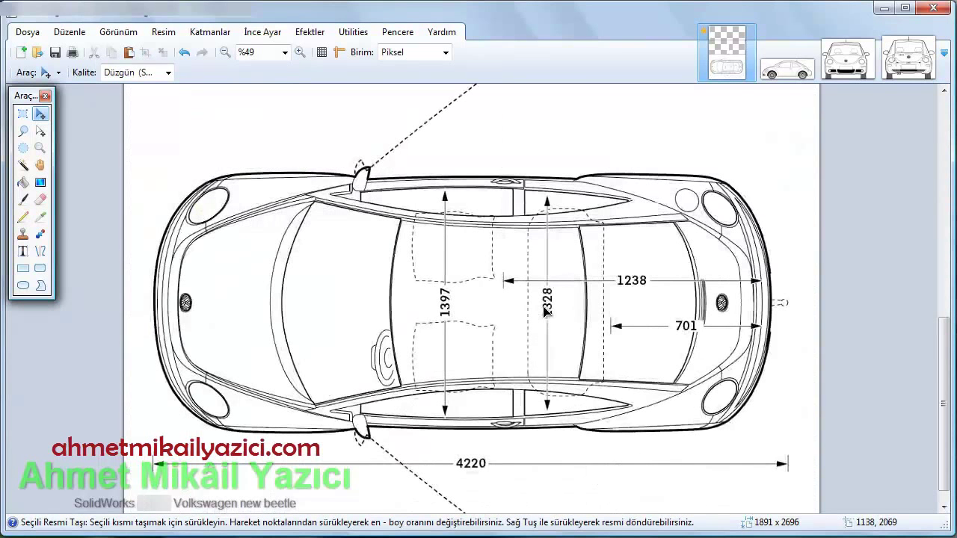
pyautogui.press('s')
pyautogui.moveTo(140, 149)
pyautogui.mouseDown()
pyautogui.moveTo(770, 461)
pyautogui.moveTo(794, 453)
pyautogui.mouseUp()
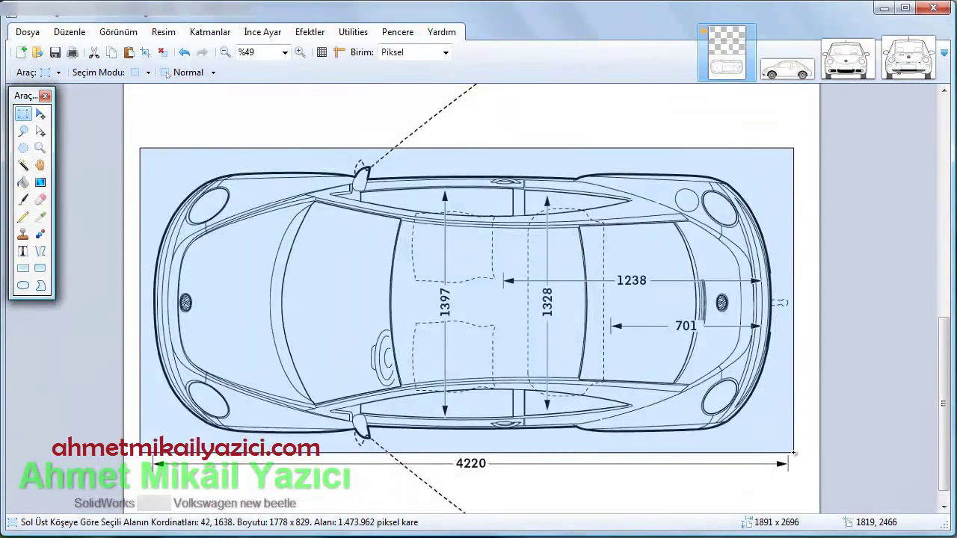
pyautogui.click(40, 114)
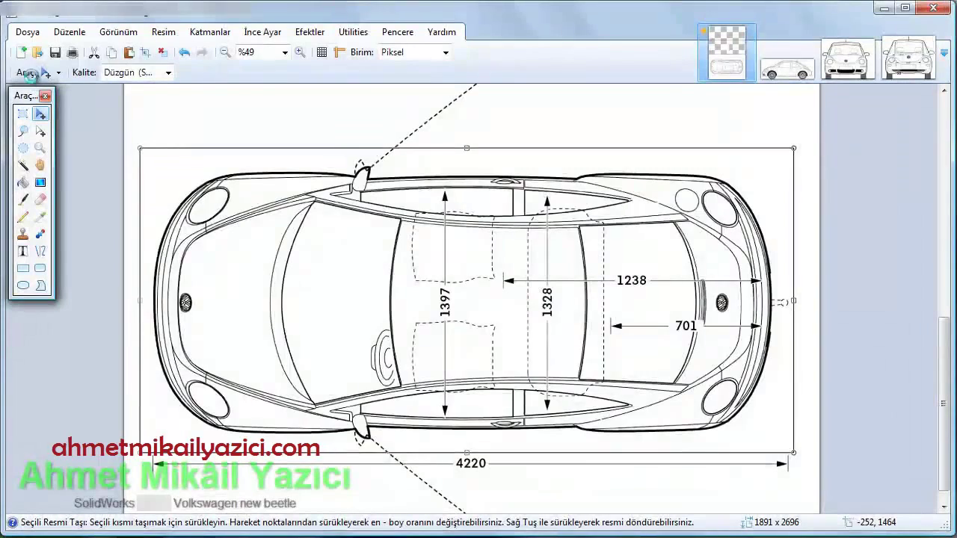
pyautogui.hotkey('ctrl', 'x')
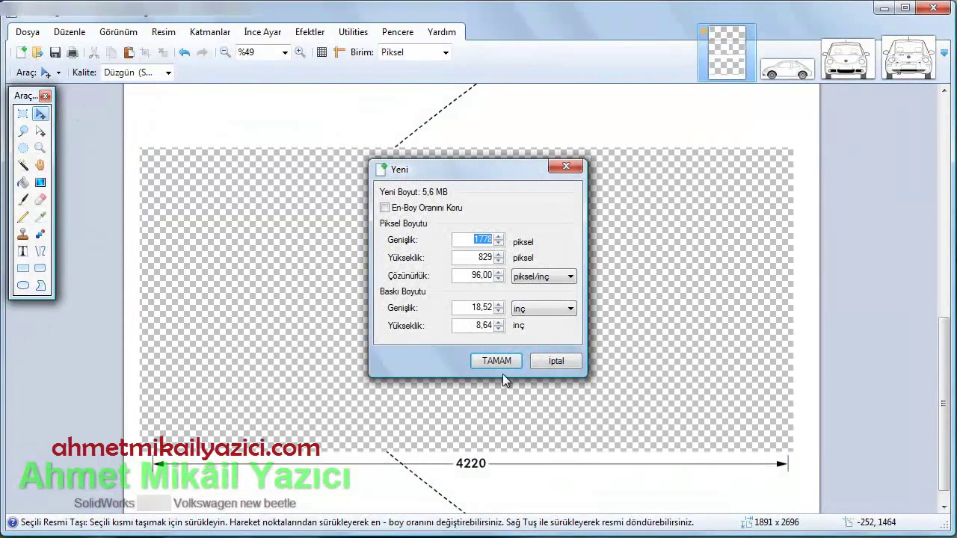
# Step: Paste the top view into a new 1778 x 829 image and save it as PNG
pyautogui.click(501, 365)
pyautogui.hotkey('ctrl', 'v')
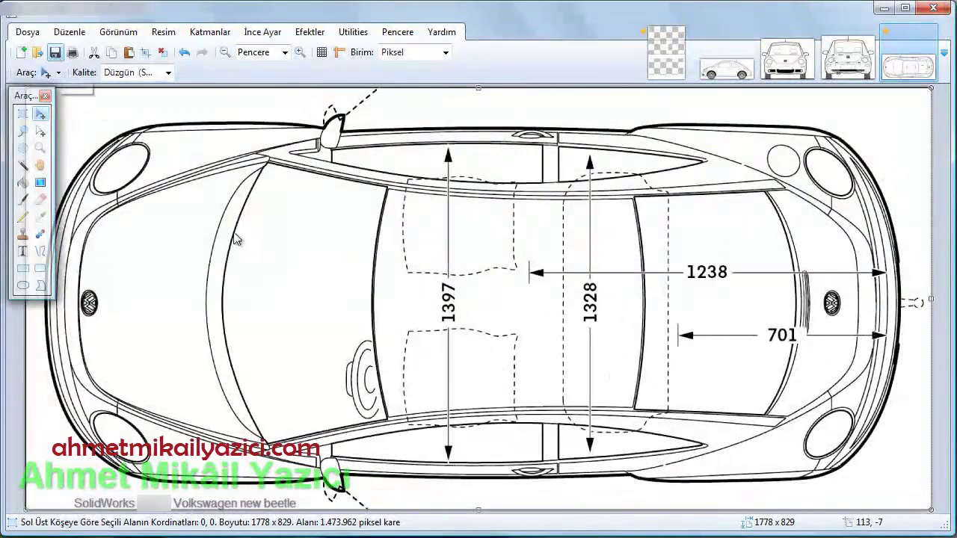
pyautogui.hotkey('ctrl', 's')
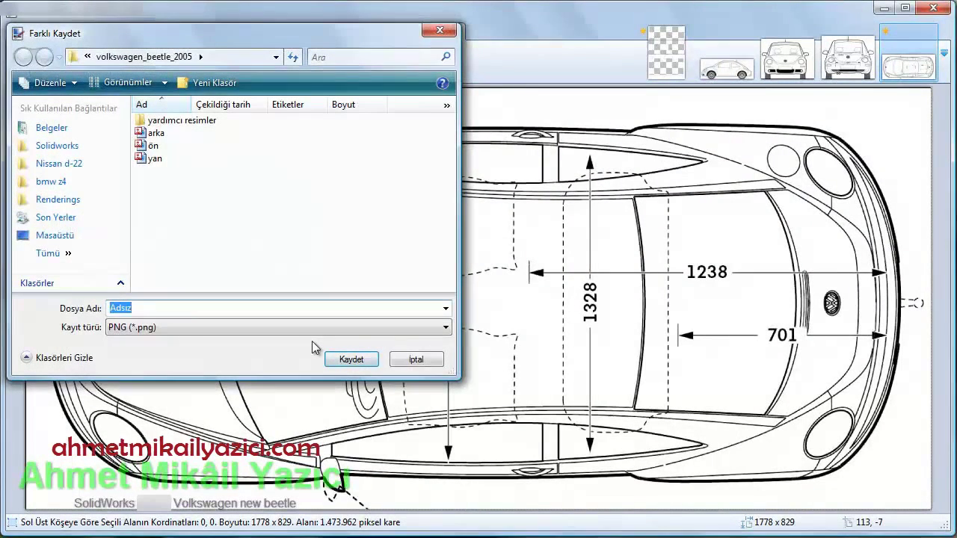
pyautogui.press('Return')
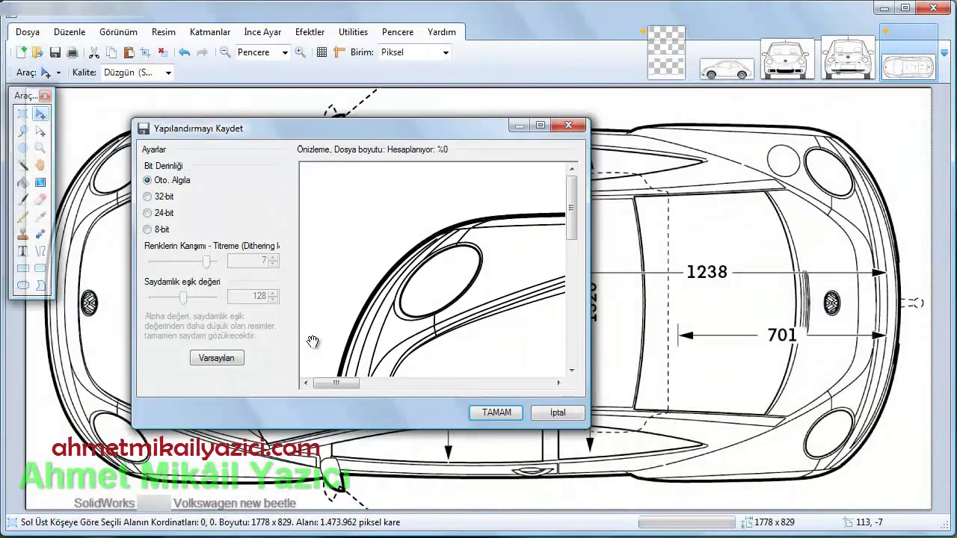
pyautogui.press('Return')
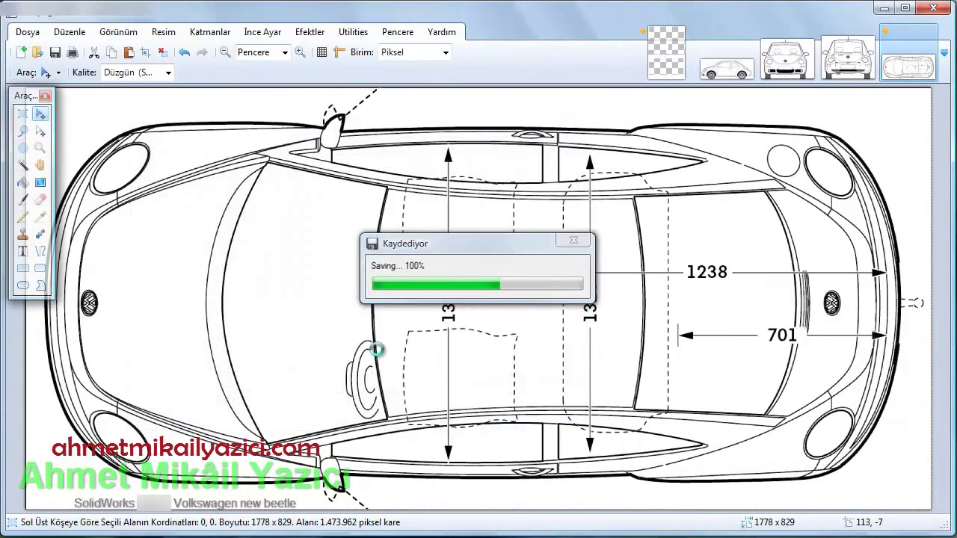
pyautogui.moveTo(908, 58)
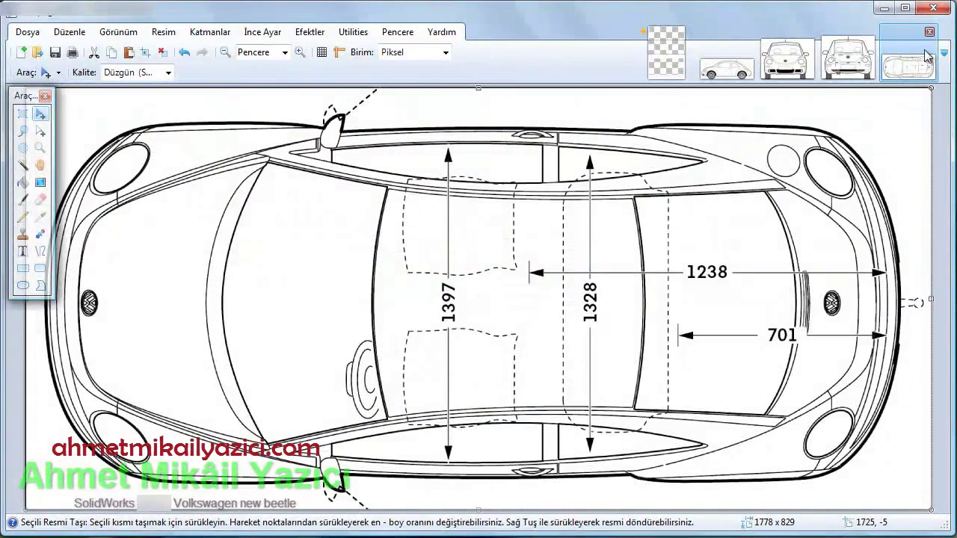
# Step: Close the top, rear, front and side images and discard the blueprint sheet's changes
pyautogui.click(930, 31)
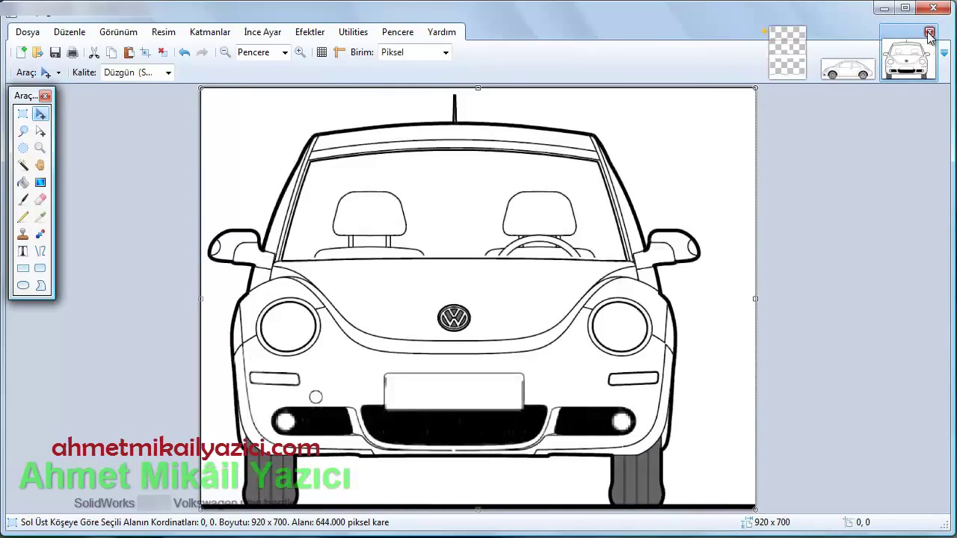
pyautogui.click(929, 31)
pyautogui.click(927, 31)
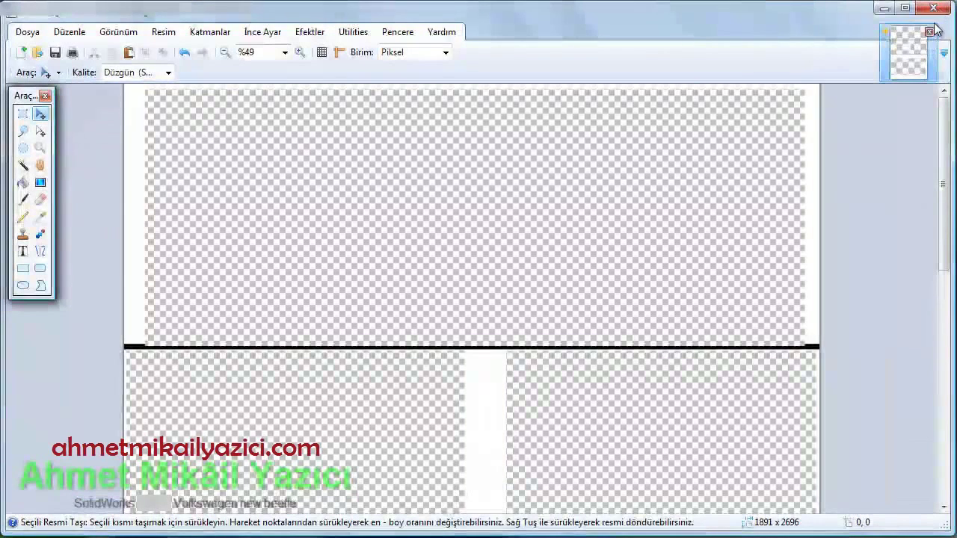
pyautogui.click(927, 31)
pyautogui.click(456, 325)
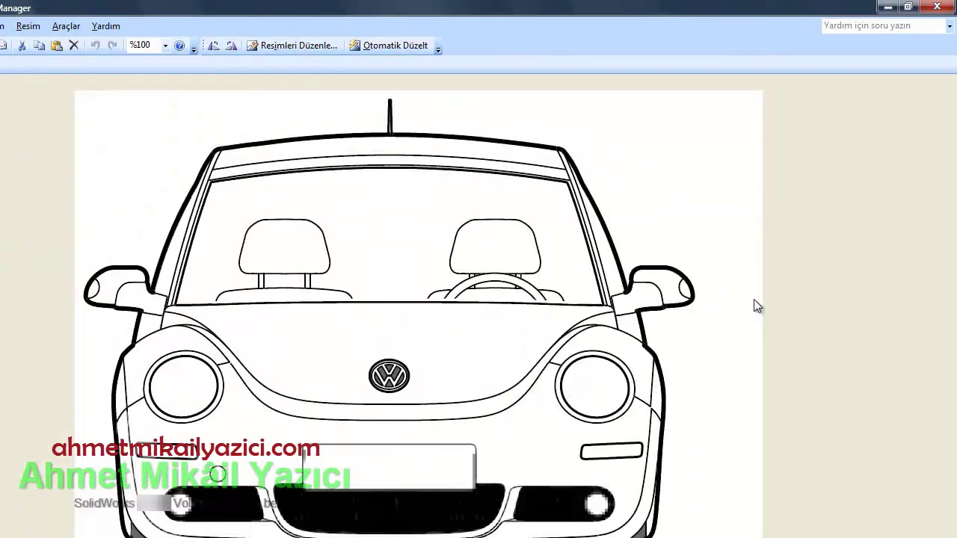
# Step: Move from ön.png to the original blueprint sheet and zoom in on its side view
pyautogui.press('Right')
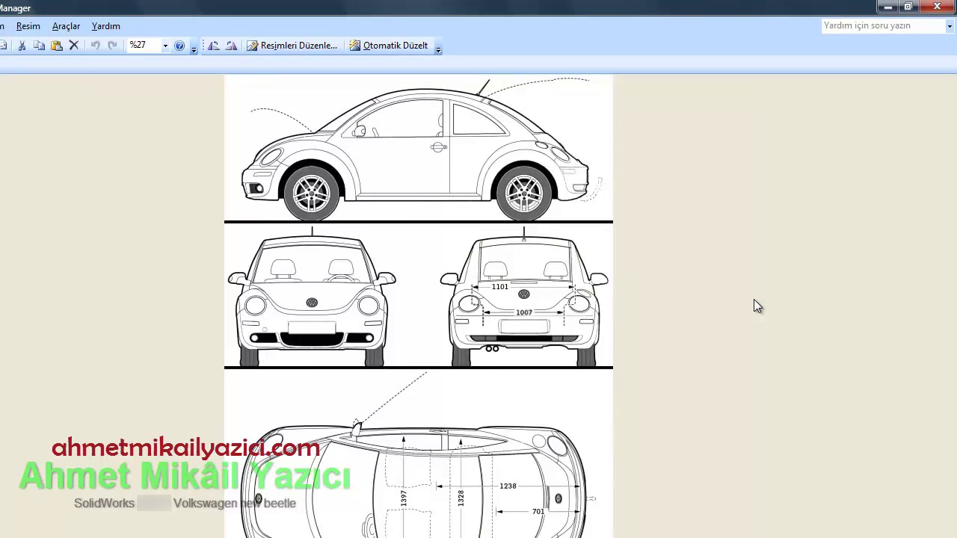
pyautogui.keyDown('ctrl'); pyautogui.scroll(5, 754, 299); pyautogui.keyUp('ctrl')
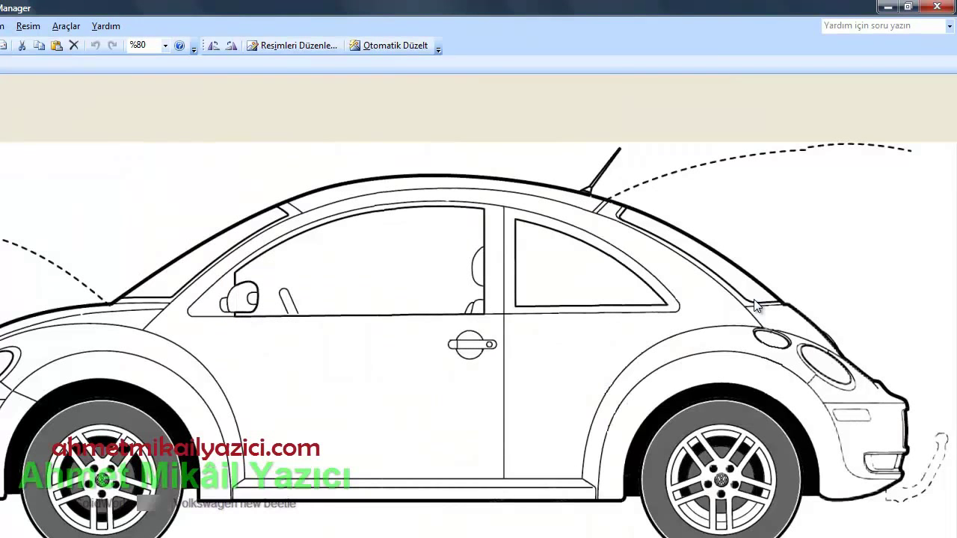